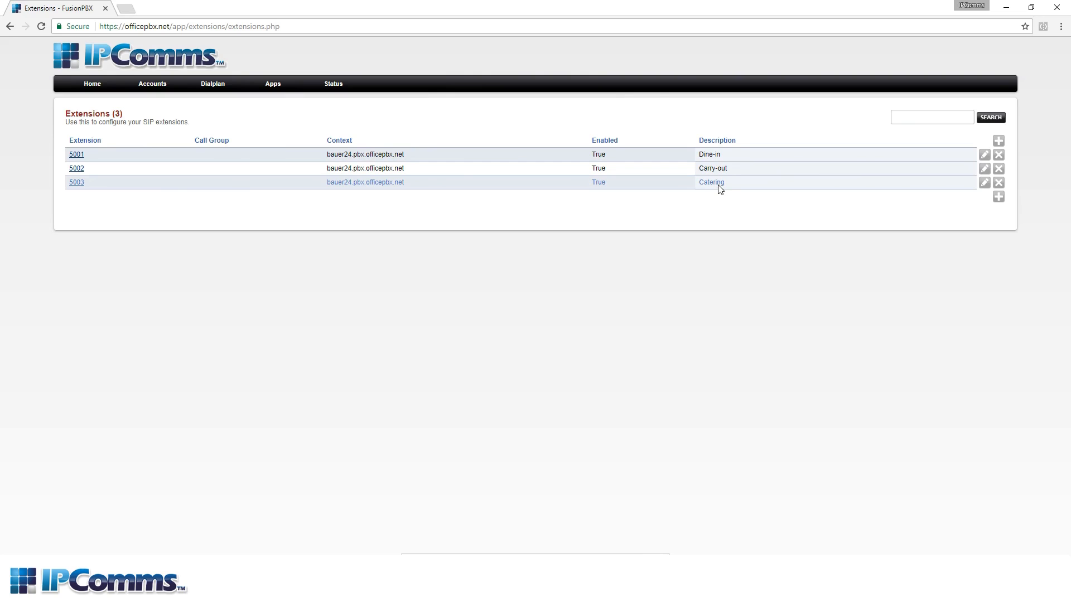
Step: Review the name, strategy and destinations of the All Others ring group, and return to the ring group list
mouse_move(162, 85)
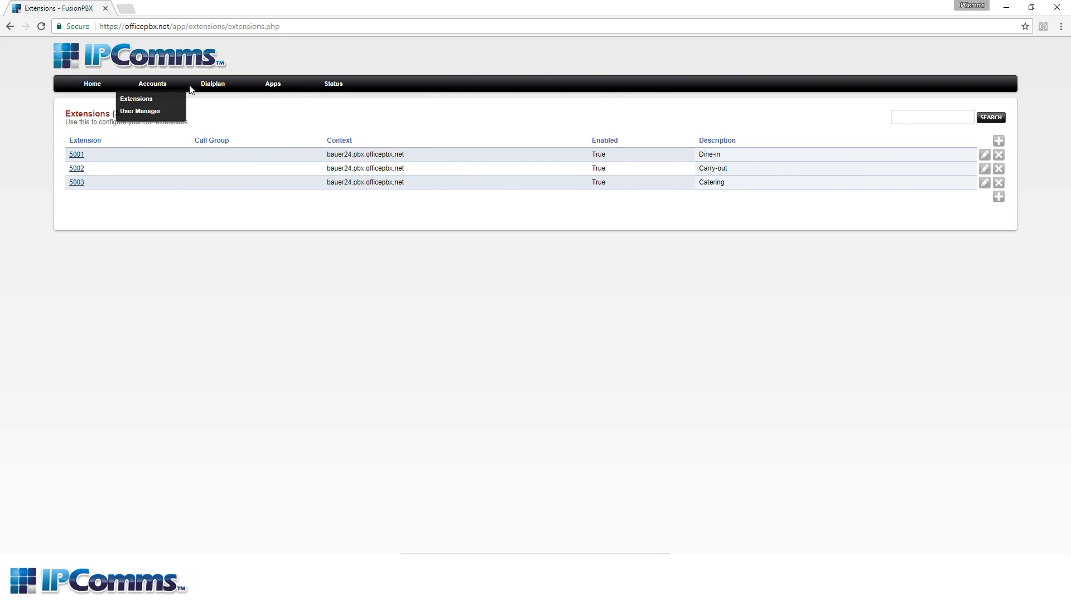
mouse_move(284, 92)
click(265, 282)
click(89, 158)
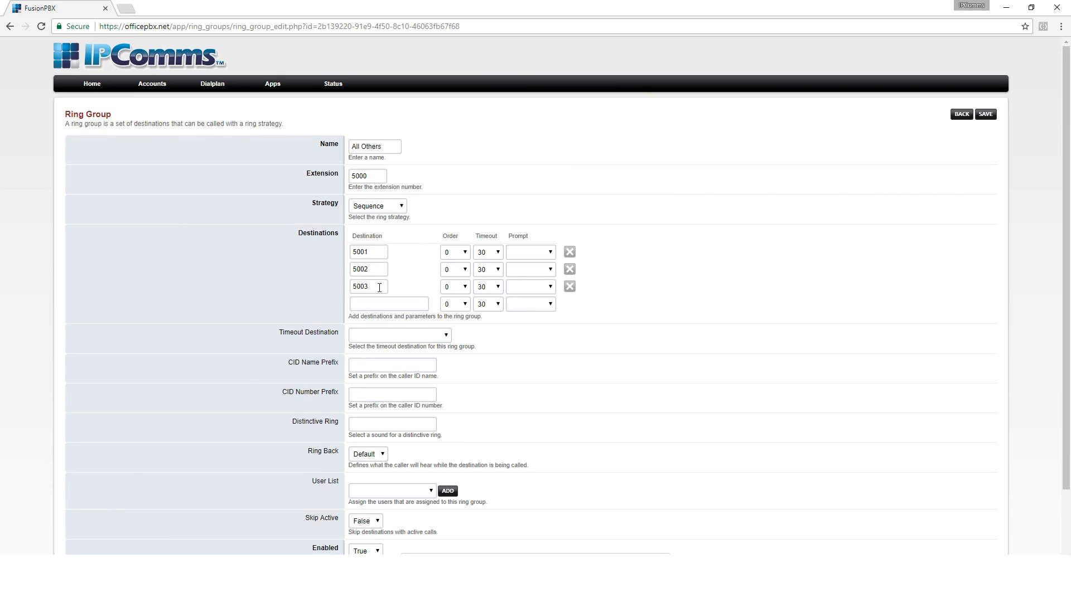
click(961, 114)
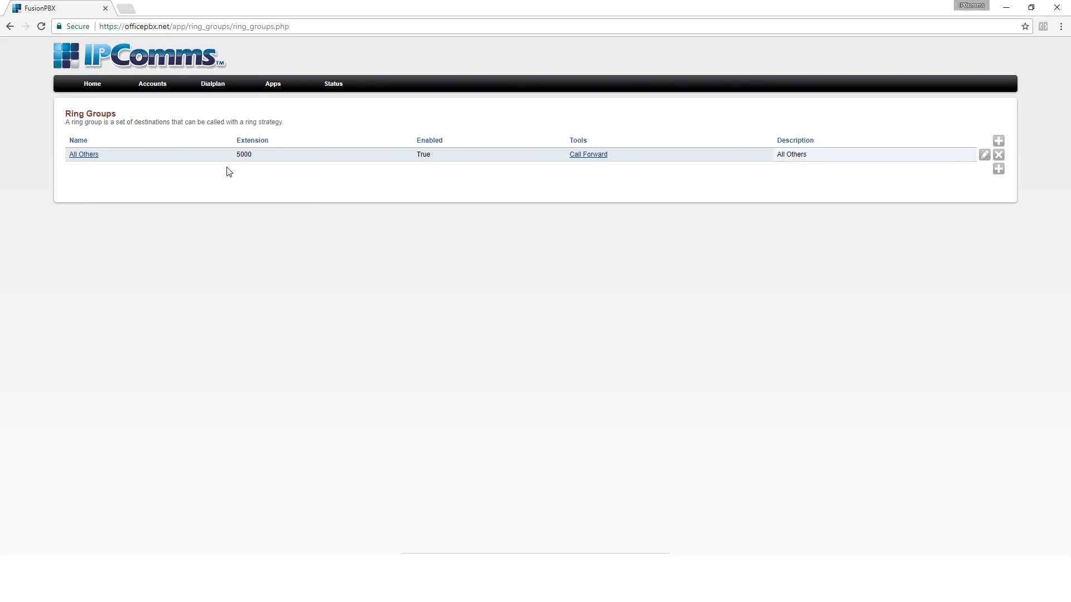
Step: Upload the "Generic PBX IVR -Resturant" file from IPCOMMS > IVR VOICE OVER > WAV to the PBX recordings
mouse_move(274, 88)
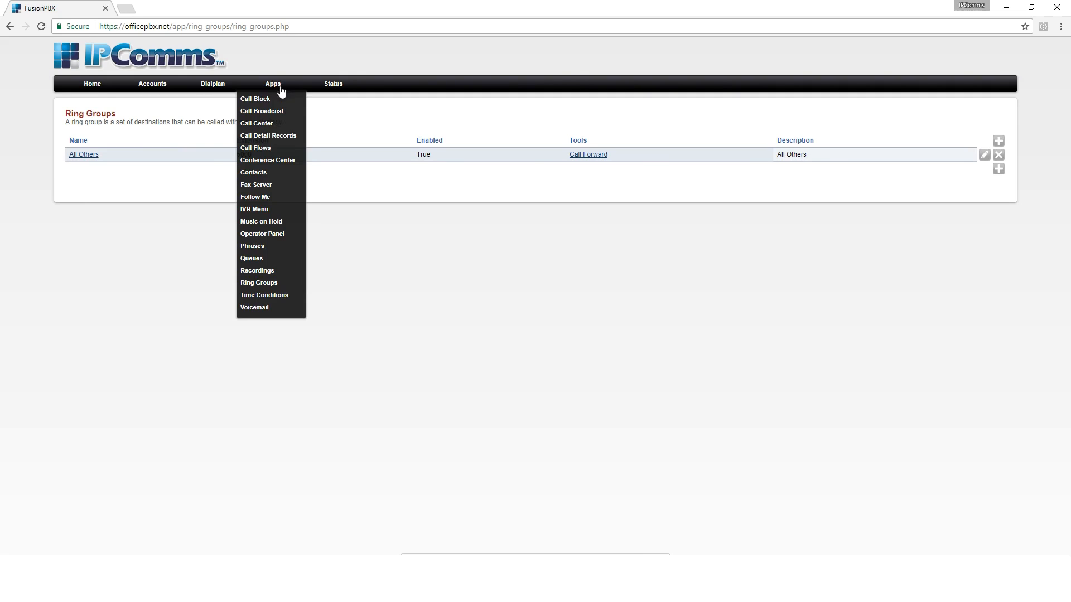
click(272, 270)
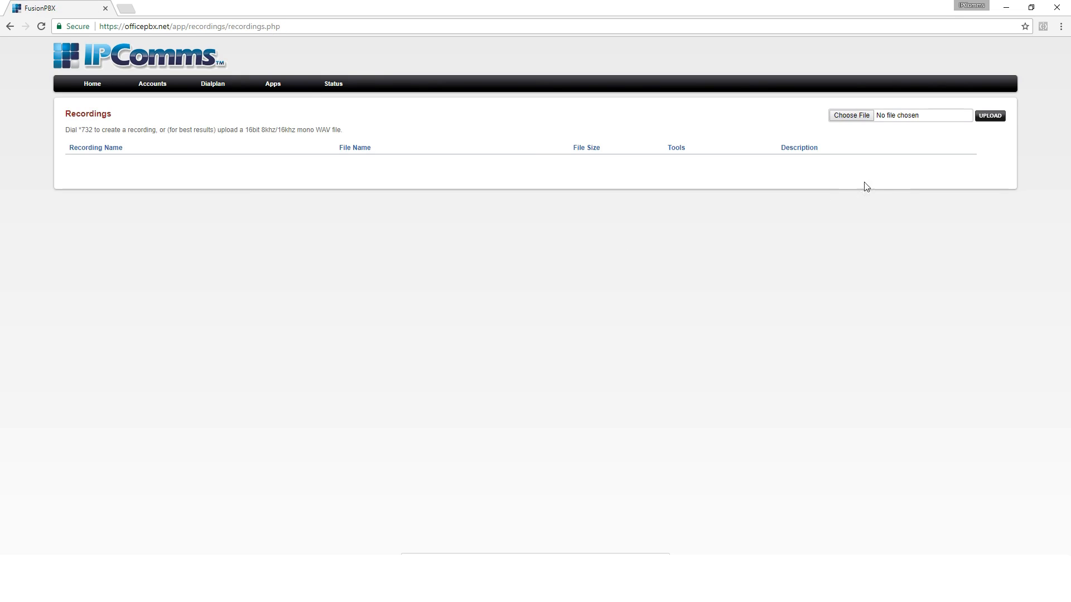
click(864, 118)
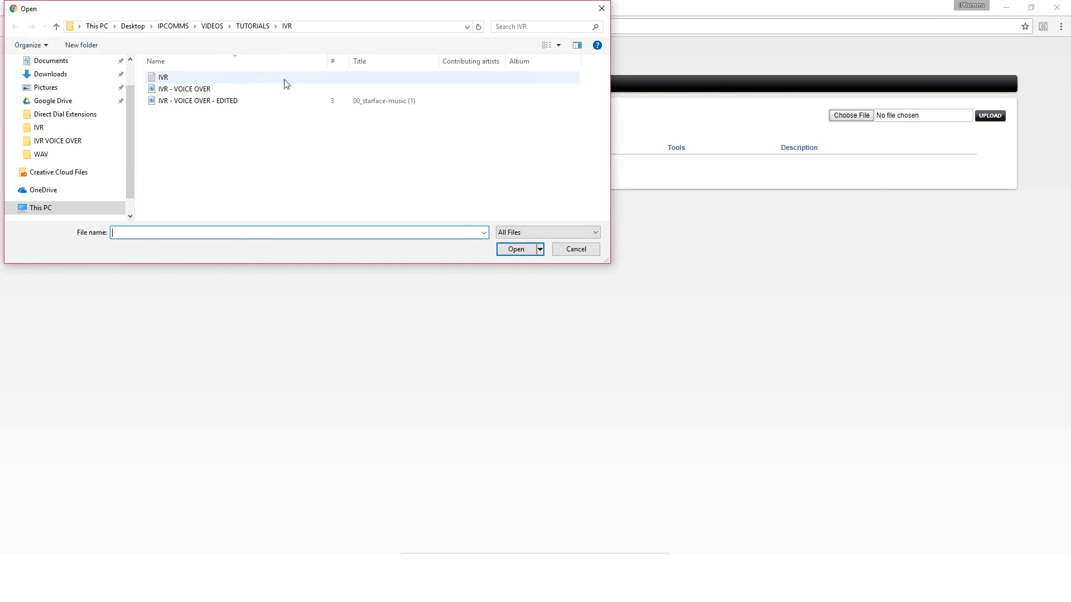
click(243, 27)
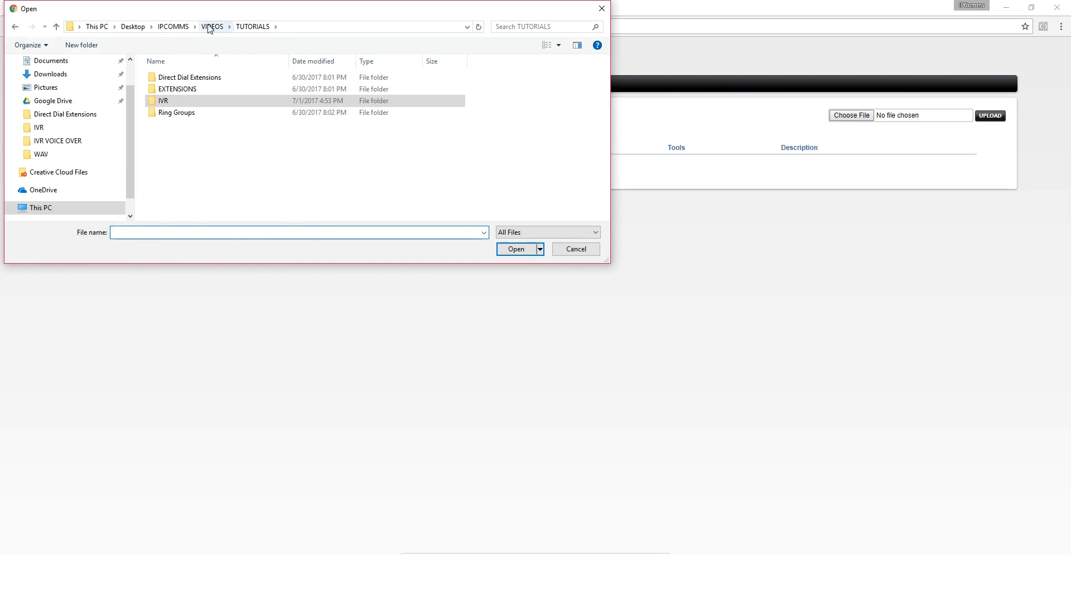
click(177, 28)
click(191, 104)
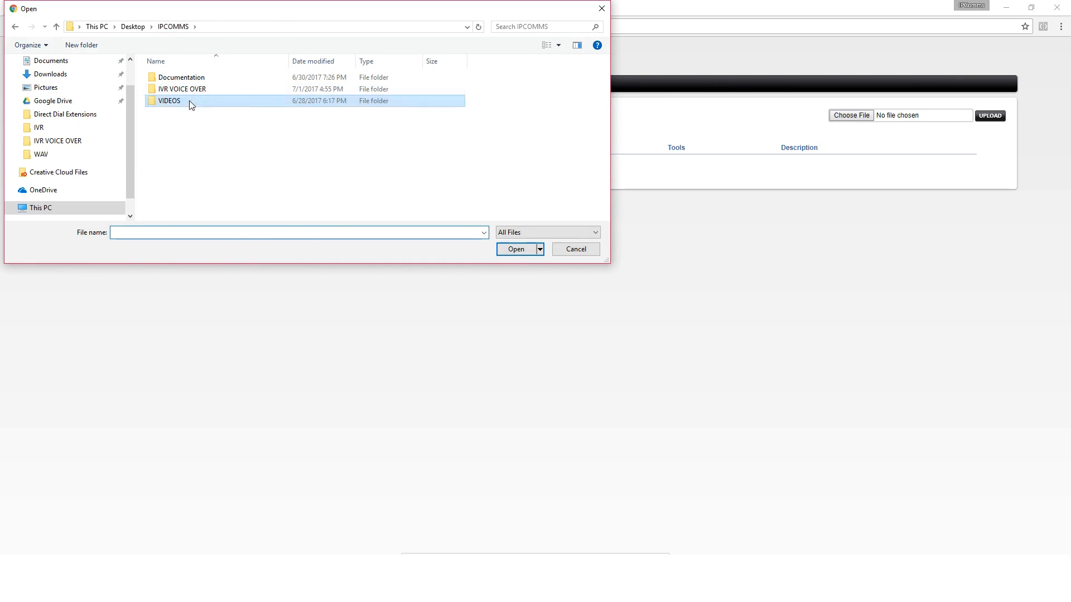
double_click(193, 92)
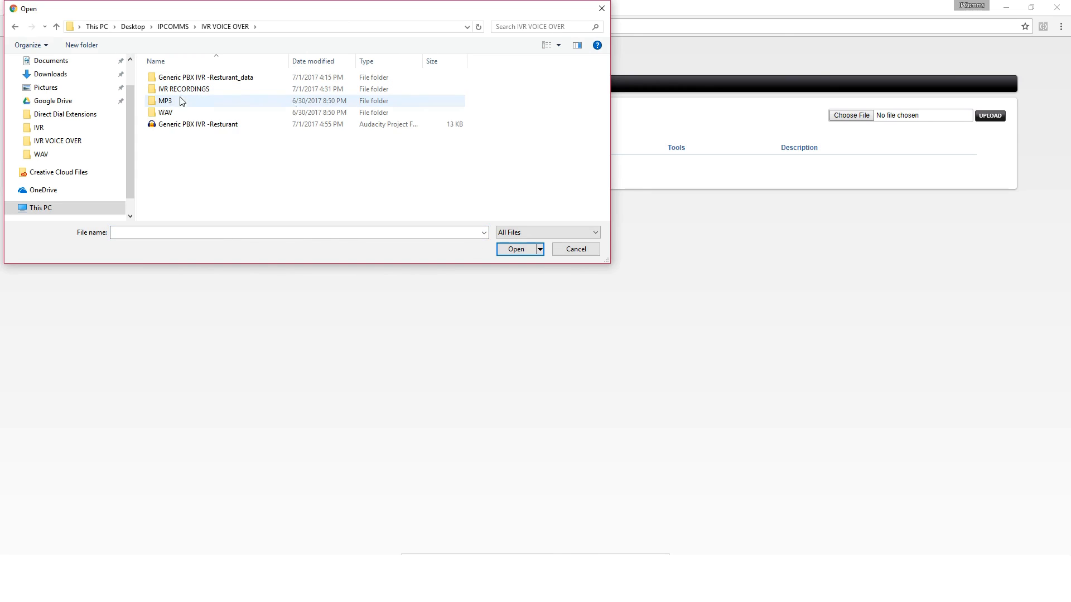
click(170, 115)
double_click(170, 114)
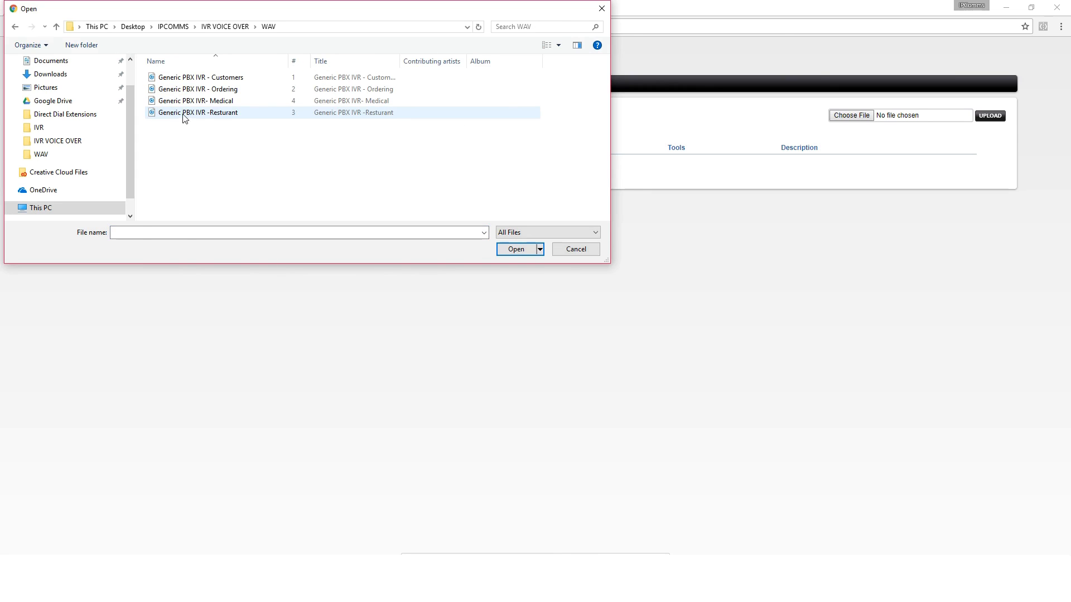
click(183, 113)
click(516, 249)
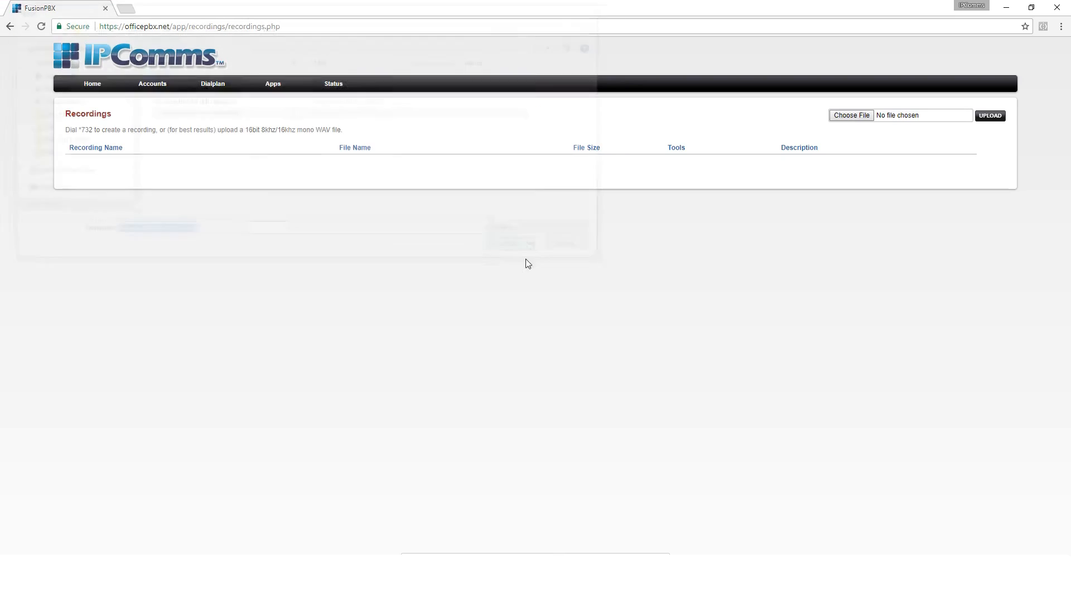
click(990, 116)
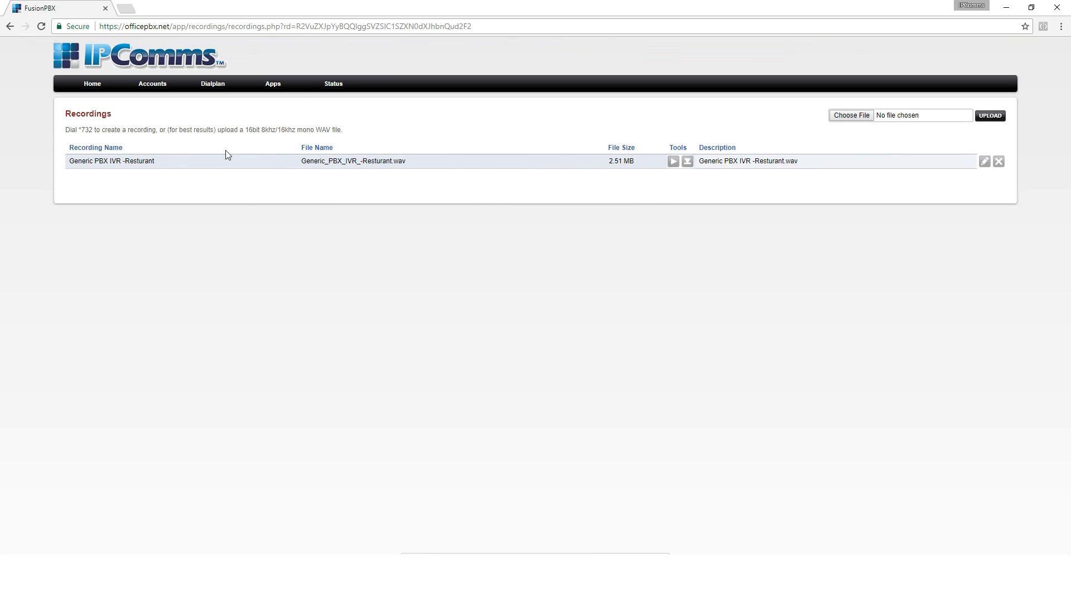
Step: Create a new IVR menu named "Business Hours" with extension 6000
mouse_move(273, 88)
click(262, 210)
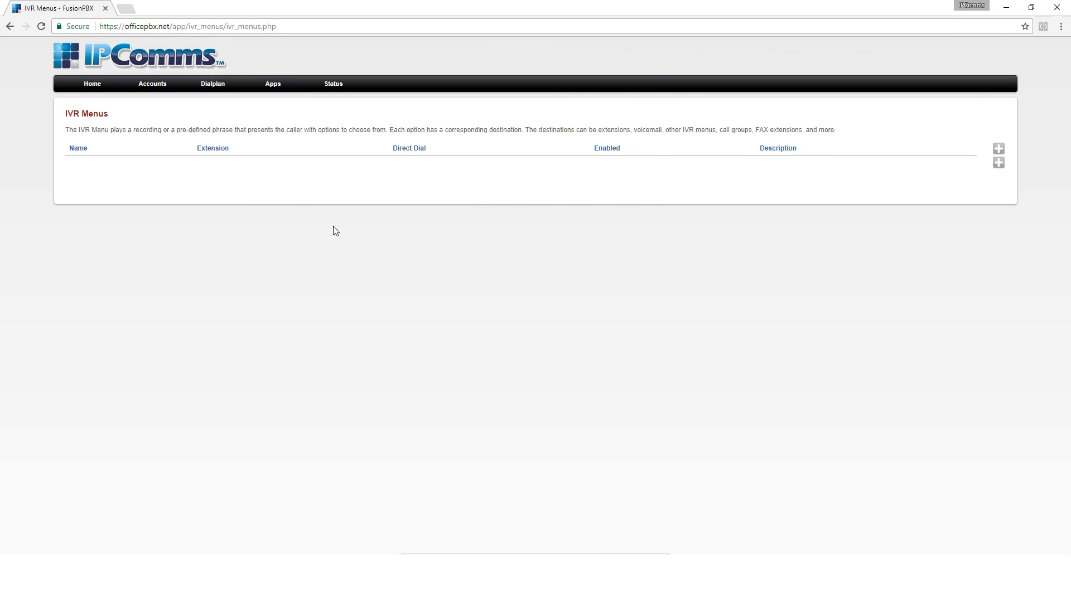
click(997, 150)
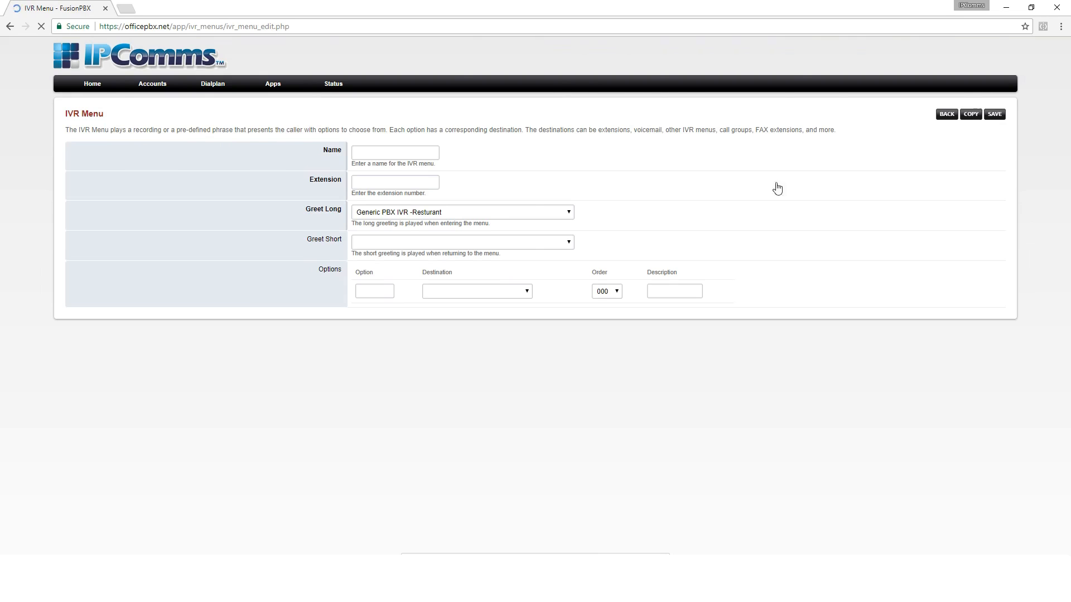
click(390, 153)
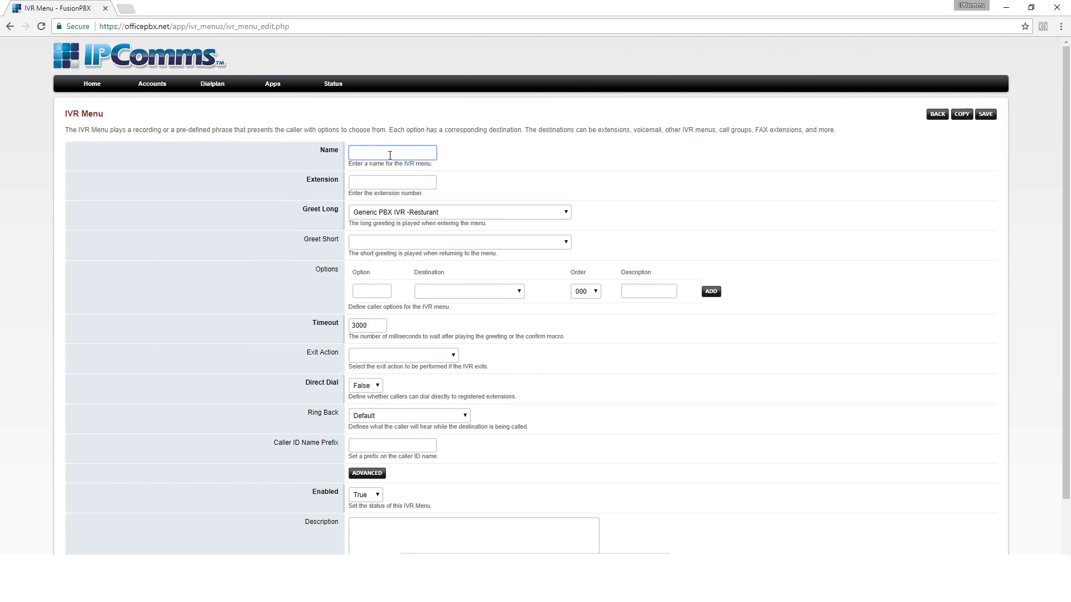
text(Business Hours)
click(368, 181)
text(6000)
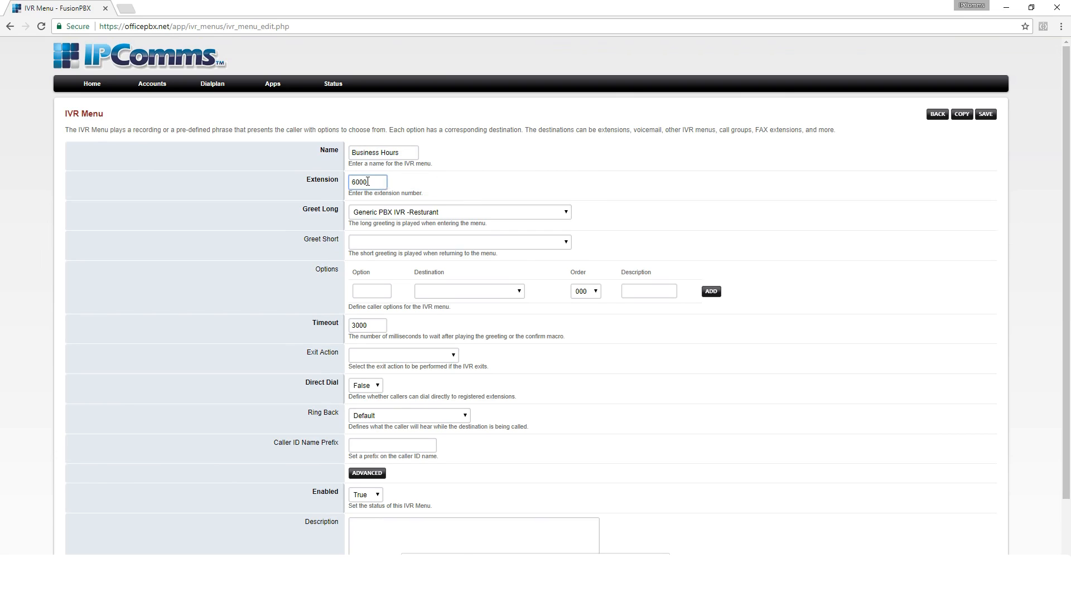
Step: Set the IVR menu's short greeting to the "Generic PBX IVR -Resturant" recording
key(Tab)
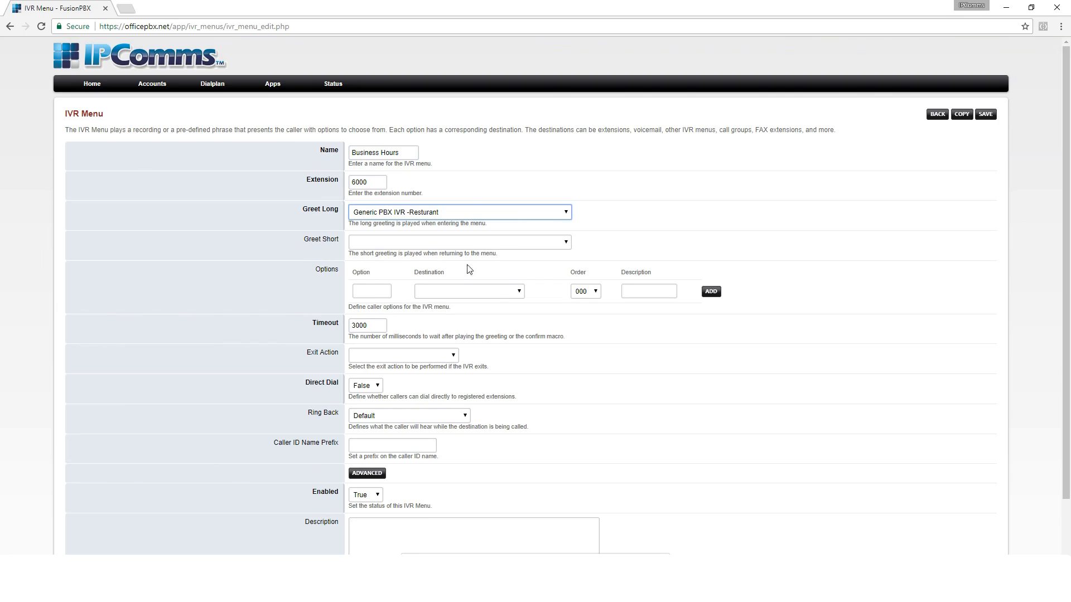
click(494, 242)
click(474, 282)
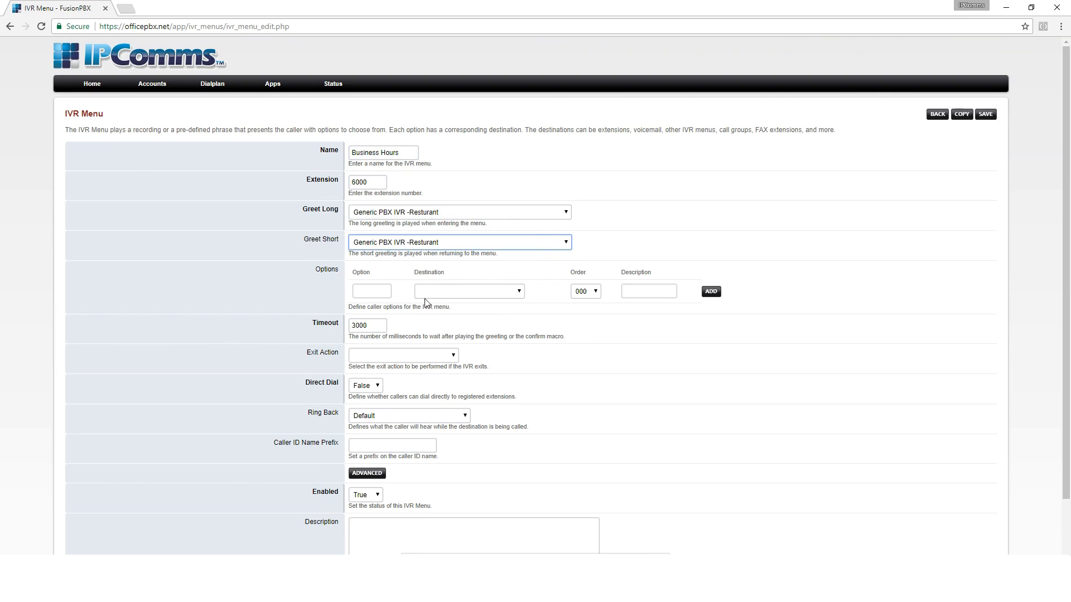
Step: Add IVR option 1 with extension 5001 Dine-in as its destination
click(367, 291)
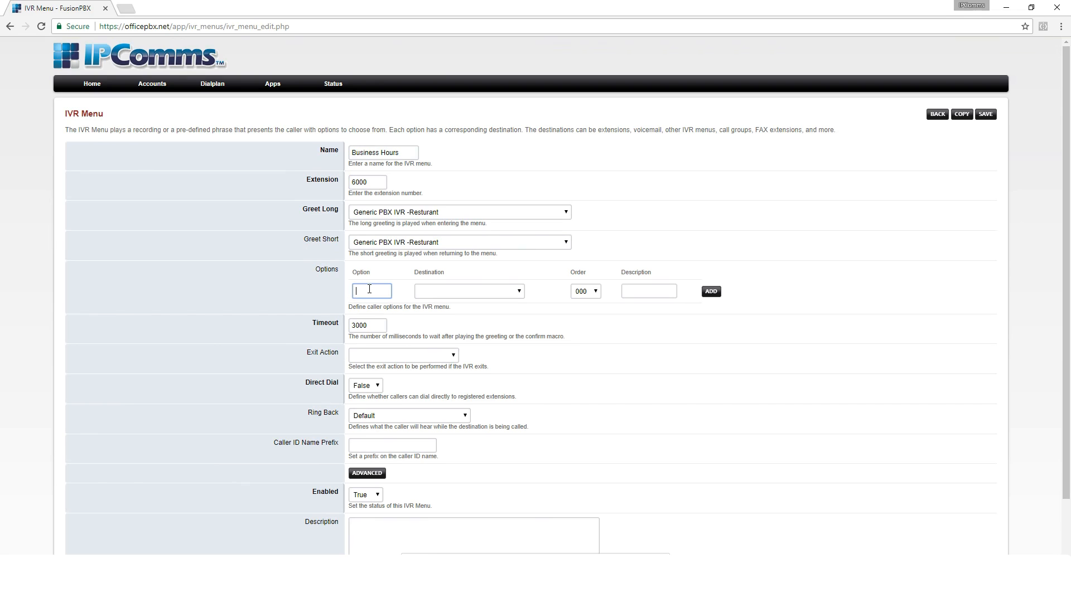
text(1)
click(435, 292)
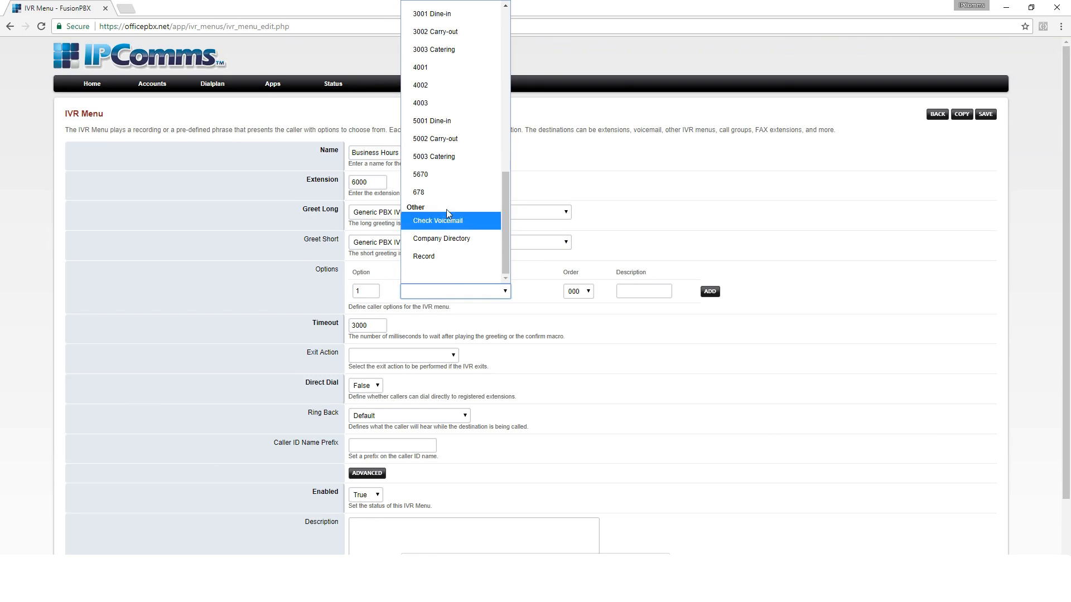
scroll(446, 209, up, 5)
click(446, 41)
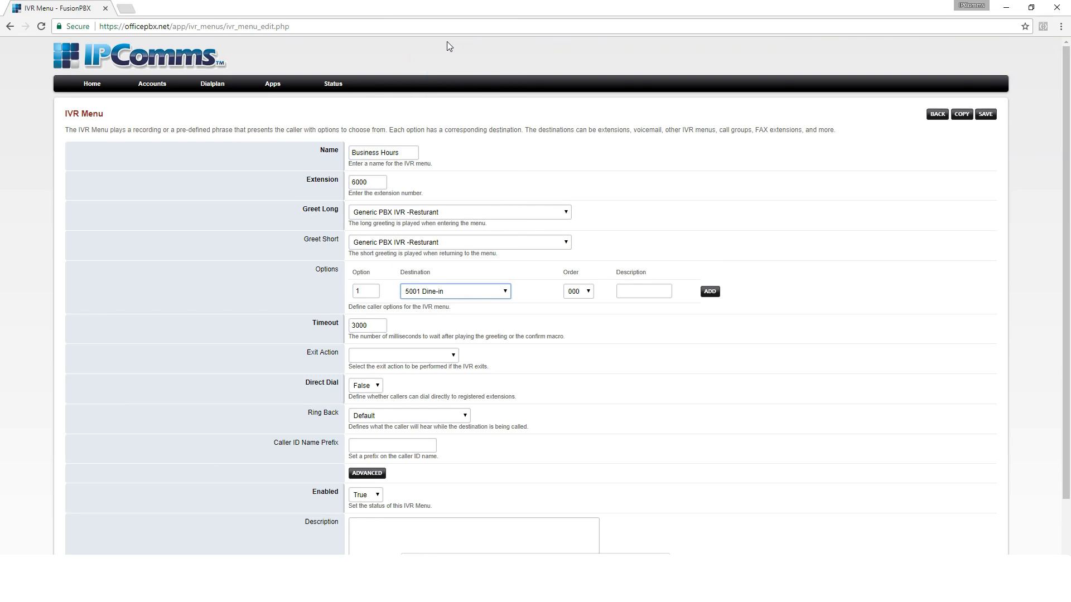
click(709, 292)
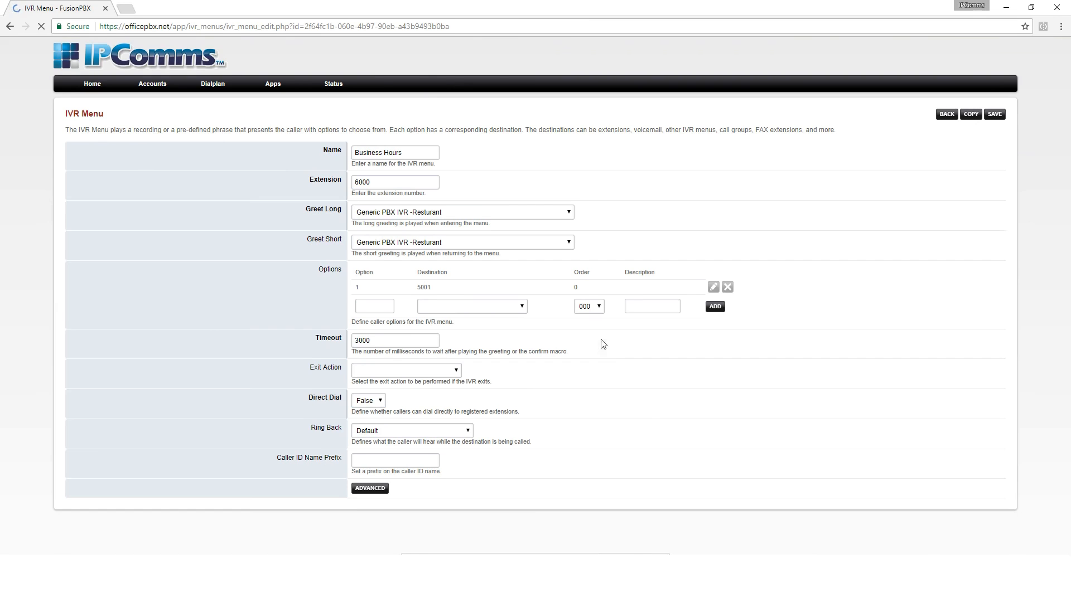
Step: Add IVR option 2 with extension 5002 Carry-out as its destination
click(368, 306)
text(2)
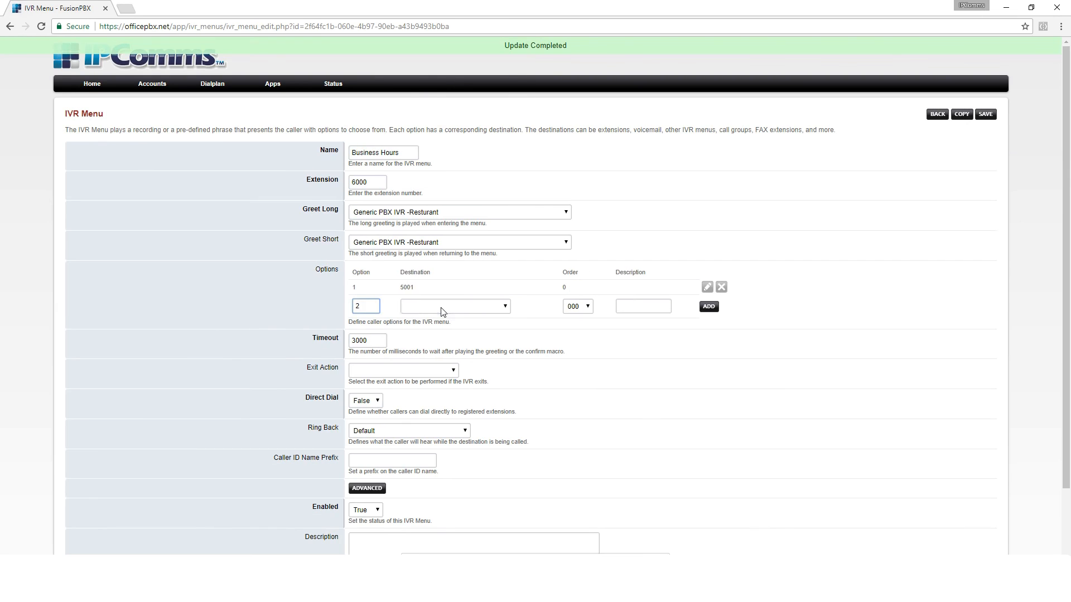
click(442, 306)
scroll(468, 212, up, 10)
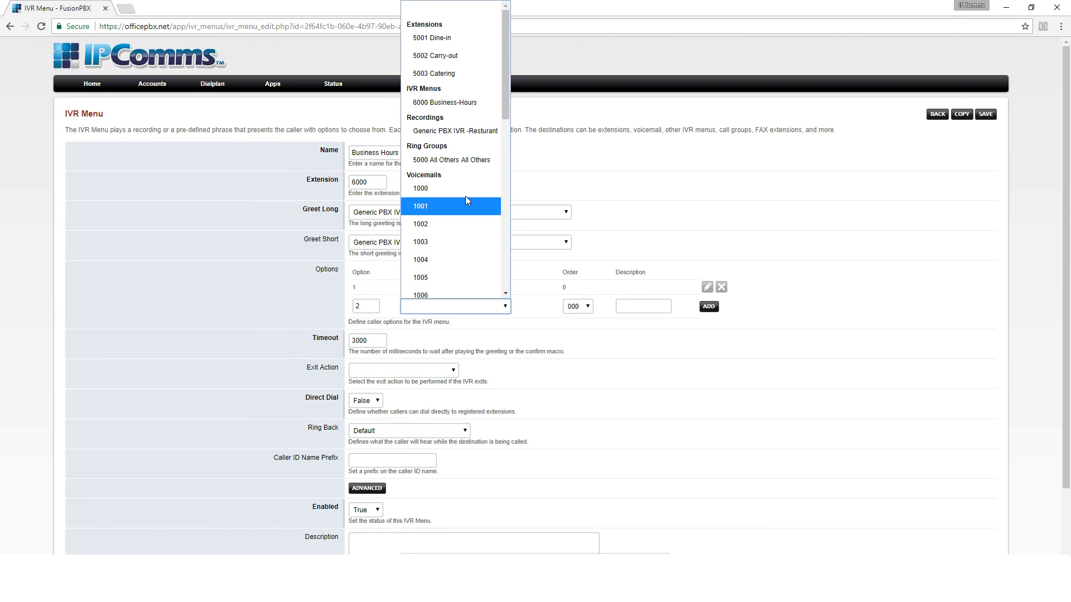
click(437, 62)
click(706, 309)
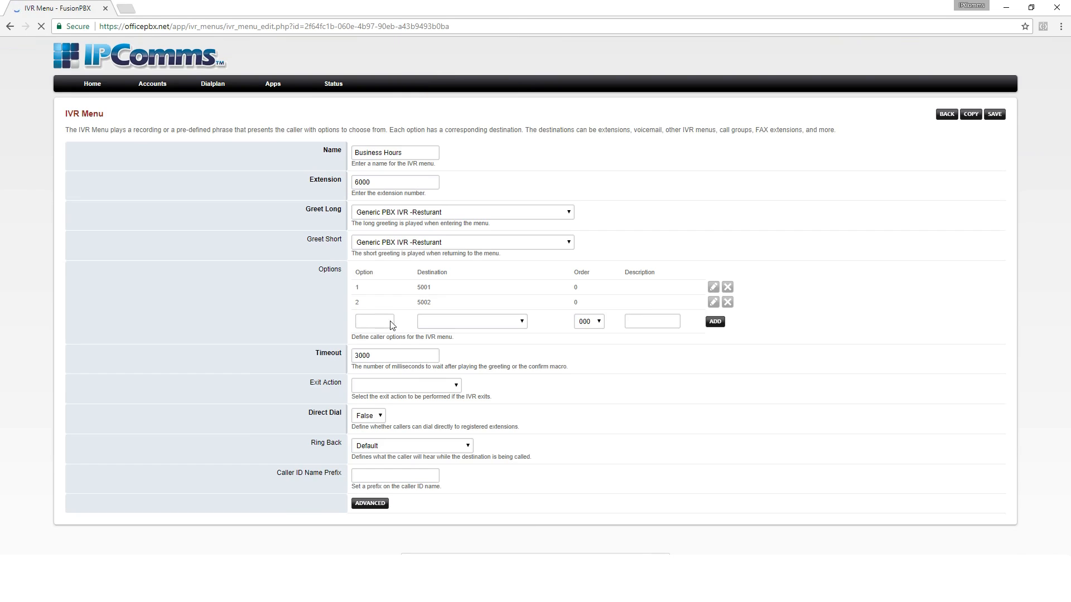
Step: Add IVR option 3 with extension 5003 Catering as its destination
click(373, 321)
text(3)
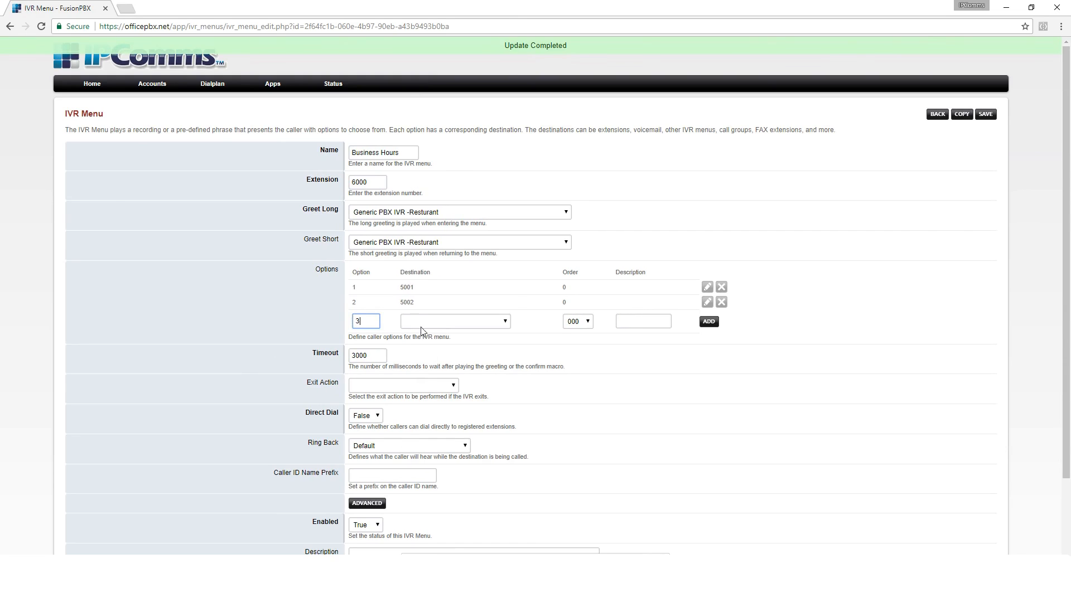
click(446, 322)
scroll(463, 195, up, 10)
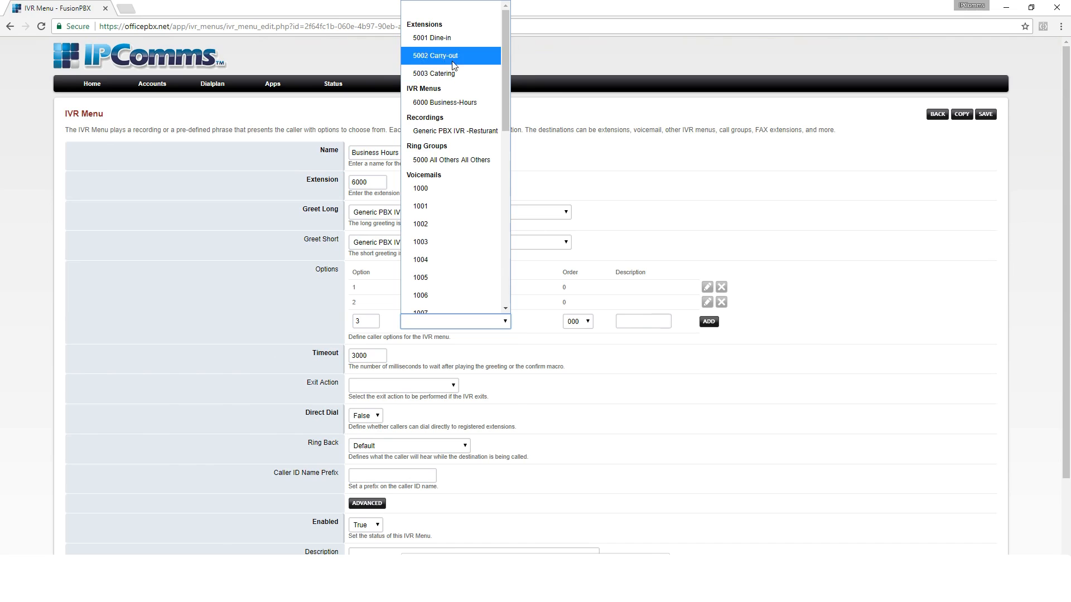
click(450, 73)
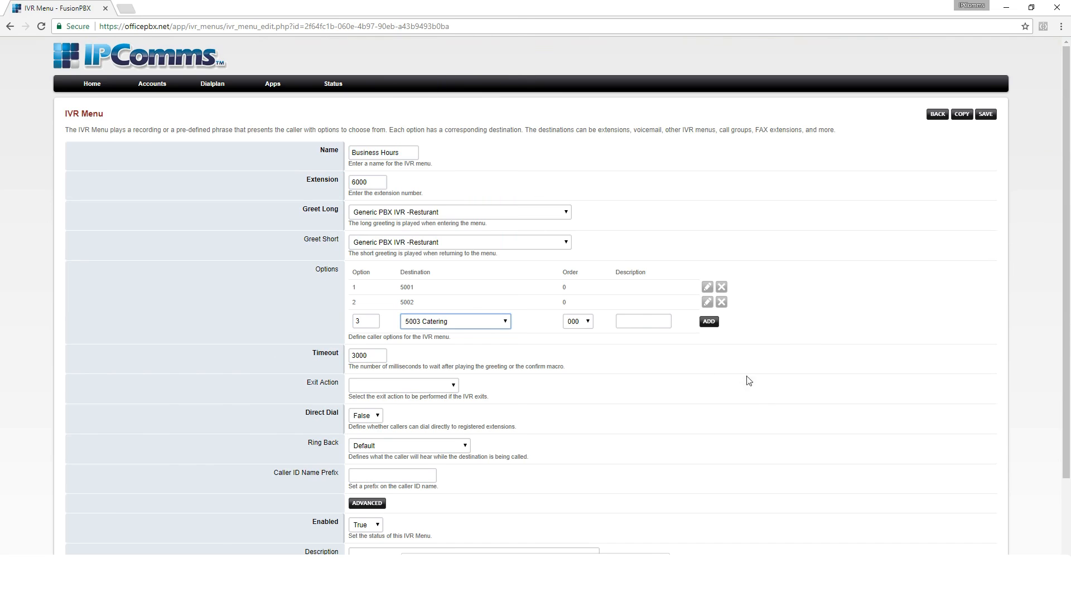
click(708, 322)
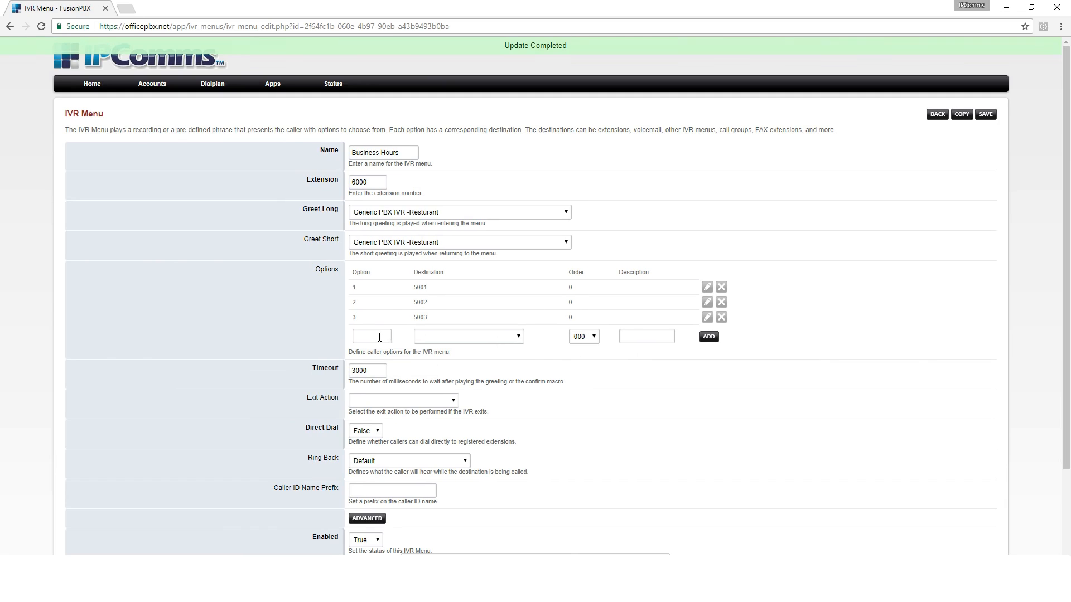
Step: Add IVR option 0 with the ring group 5000 All Others as its destination, and save the IVR menu
click(383, 335)
text(0)
click(414, 337)
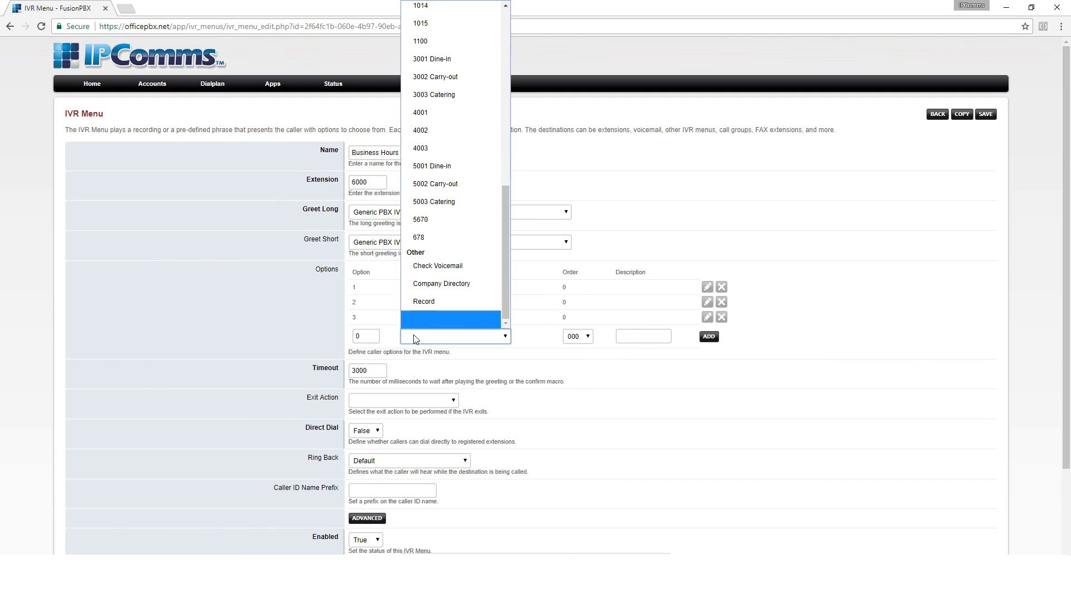
scroll(446, 281, up, 8)
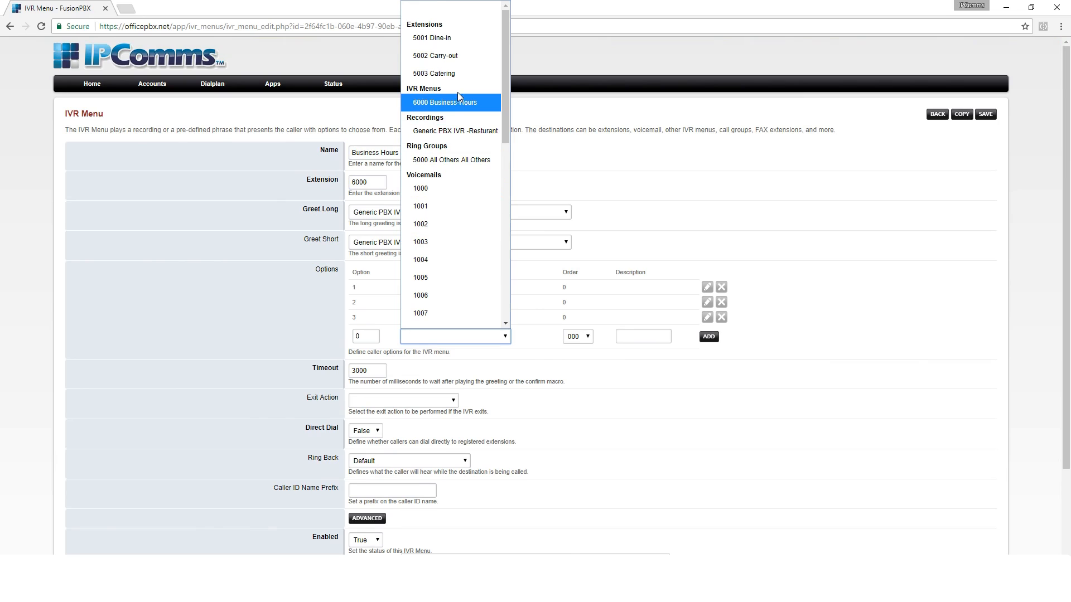
click(451, 160)
click(709, 337)
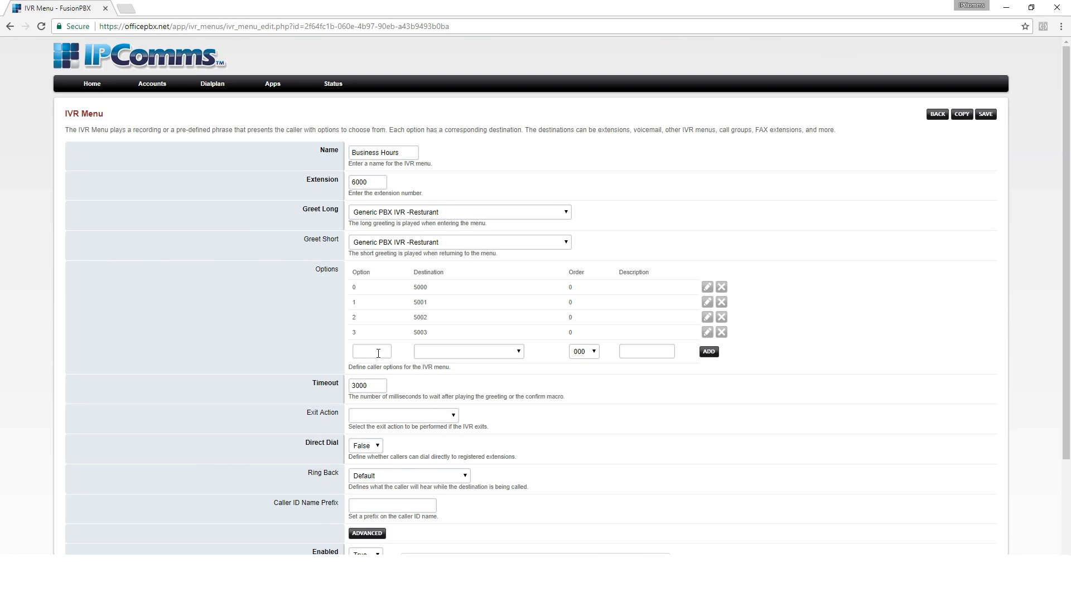
click(987, 115)
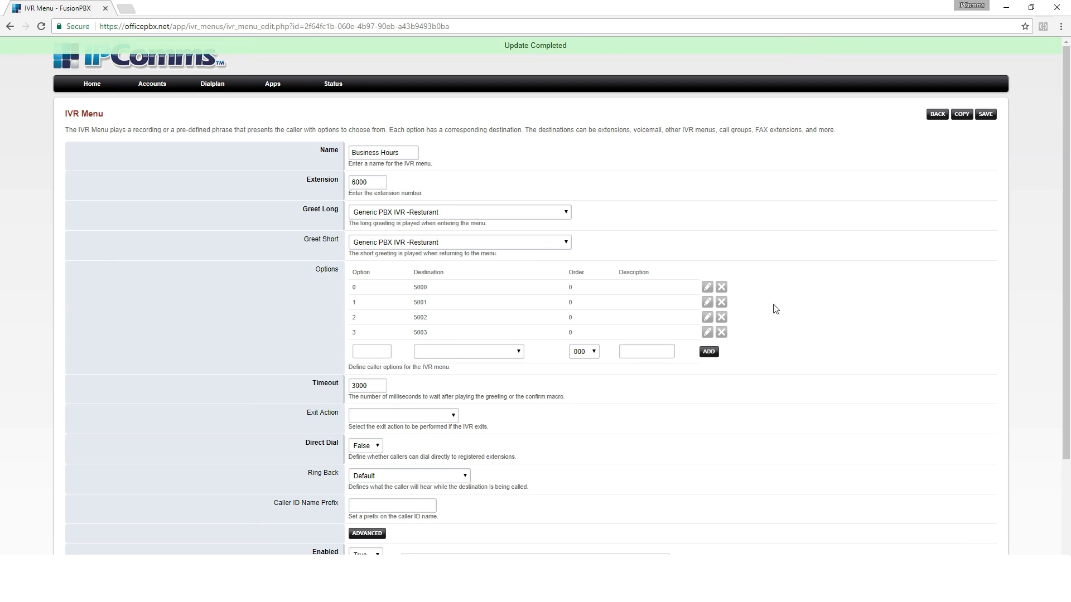
Step: Add IVR option 9 with the IVR menu 6000 Business-Hours as its destination
click(386, 352)
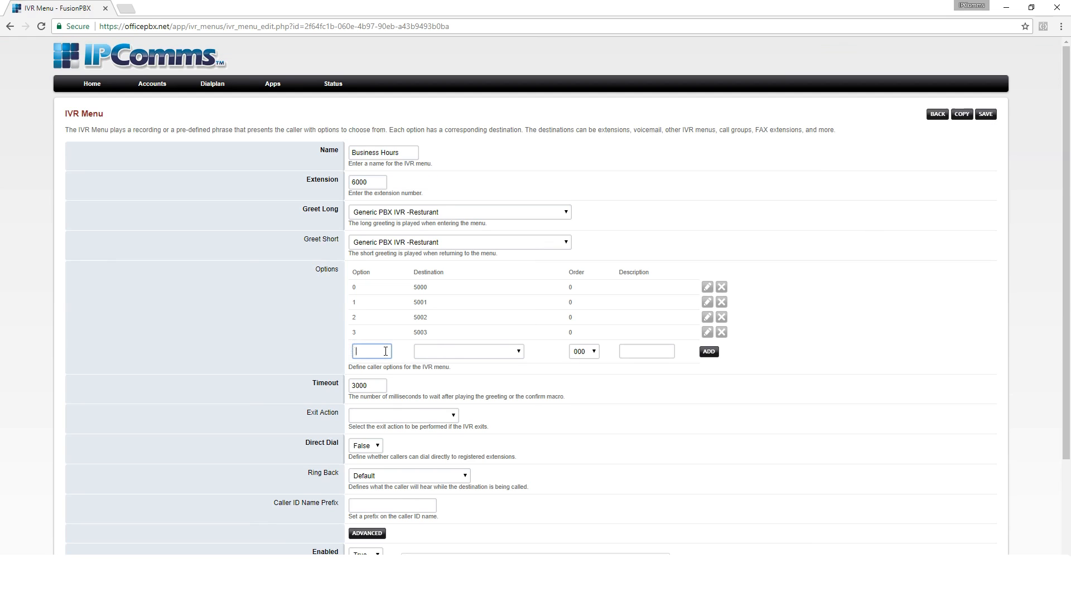
text(9)
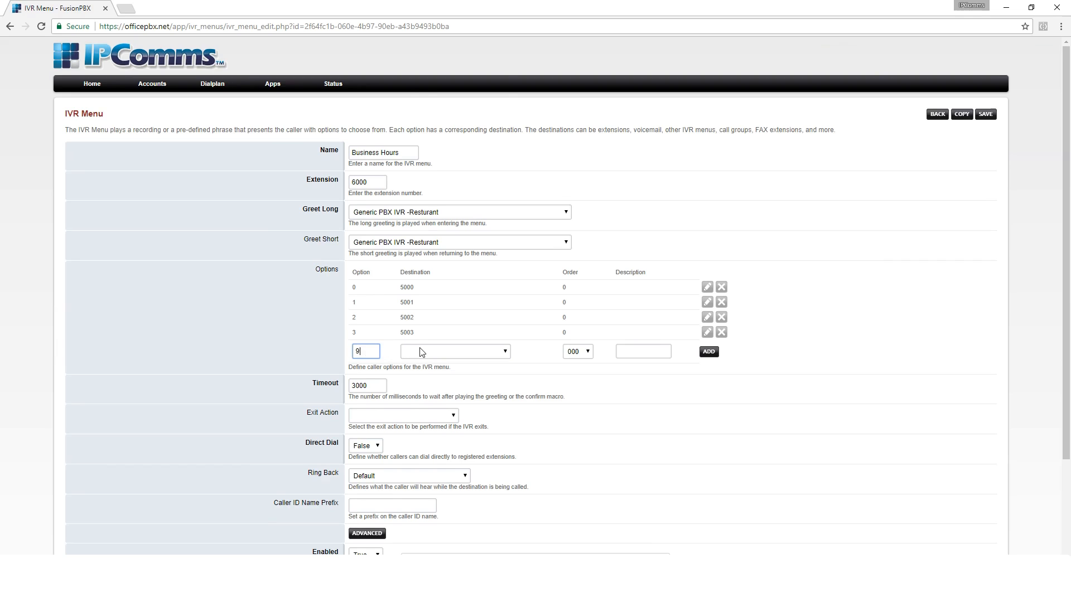
click(421, 351)
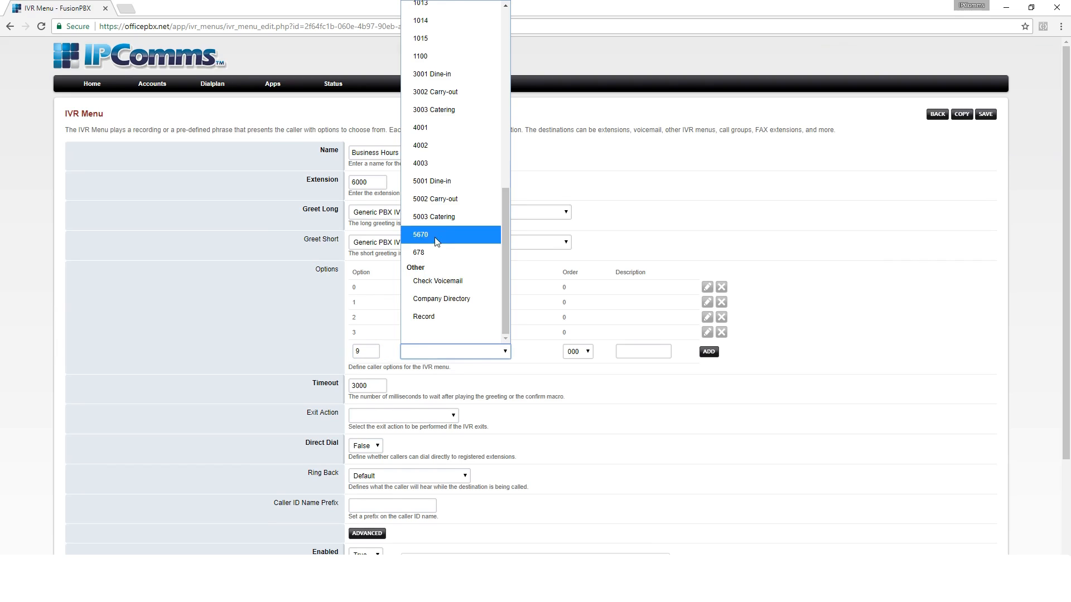
scroll(460, 226, up, 8)
click(450, 104)
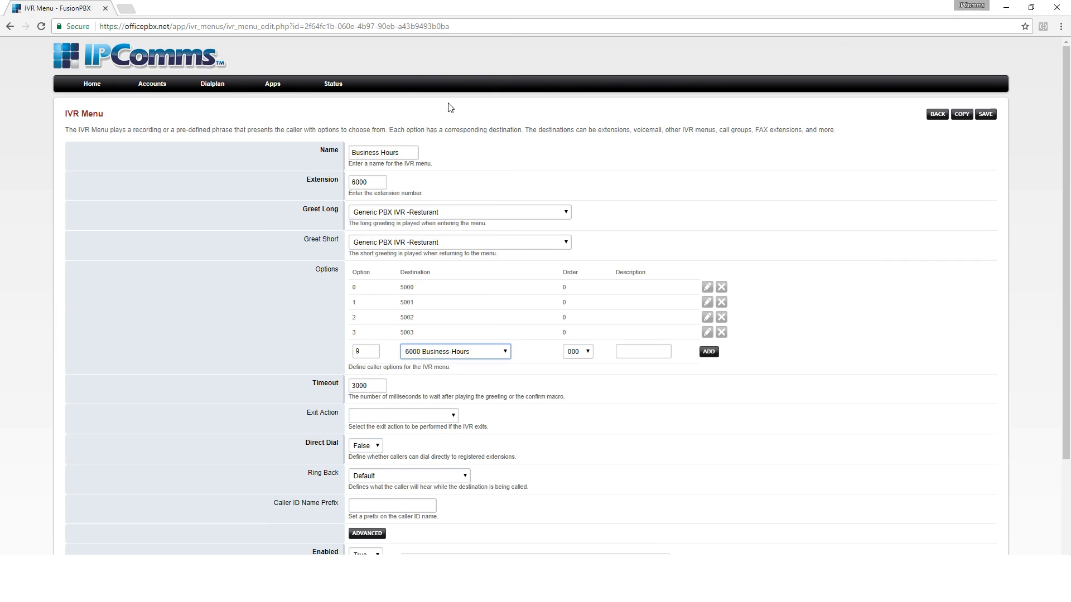
click(708, 352)
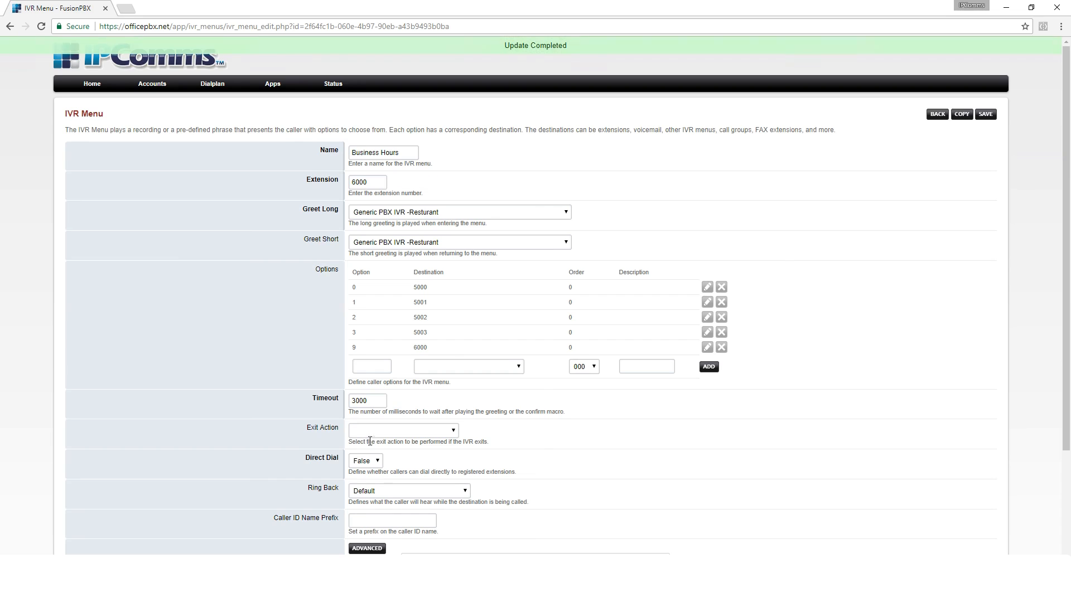
Step: Set Direct Dial to True and the description to Main IVR, then save the IVR menu and return to the menu list
click(363, 461)
click(383, 480)
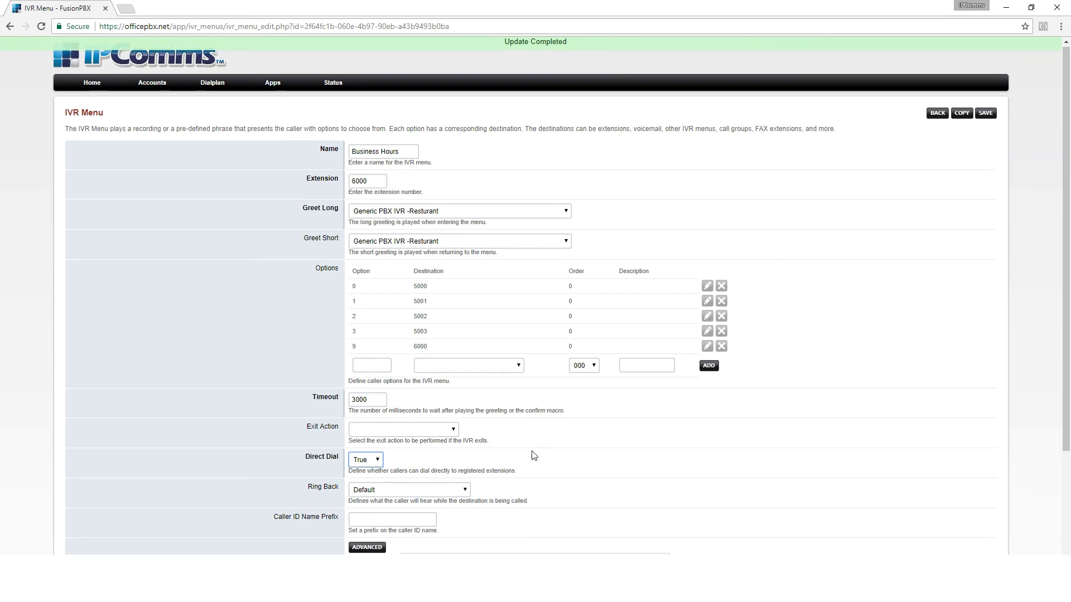
scroll(540, 421, down, 3)
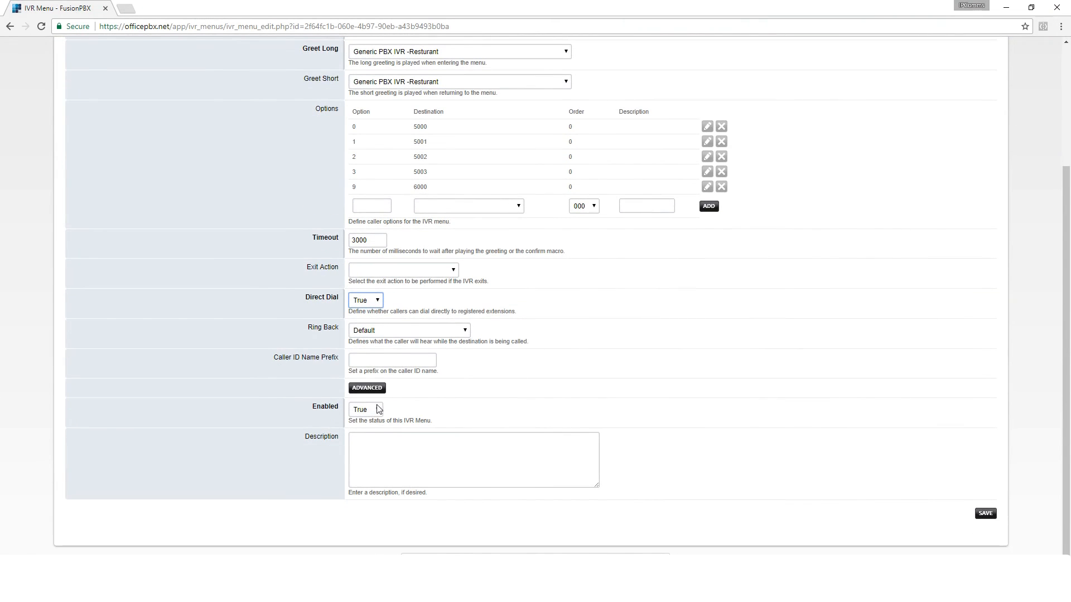
click(395, 457)
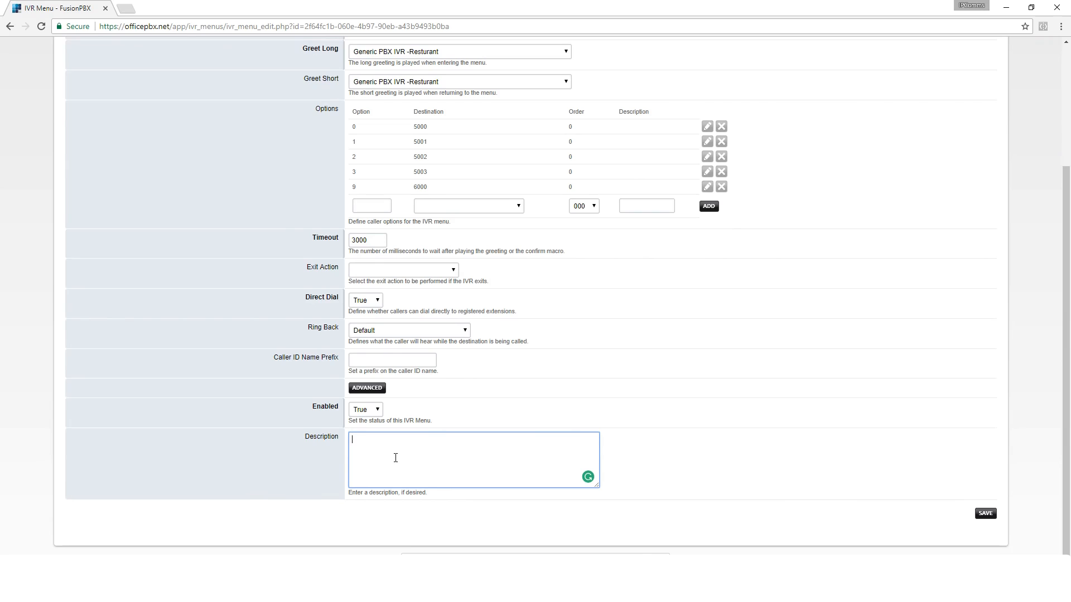
text(Main IVR)
click(990, 515)
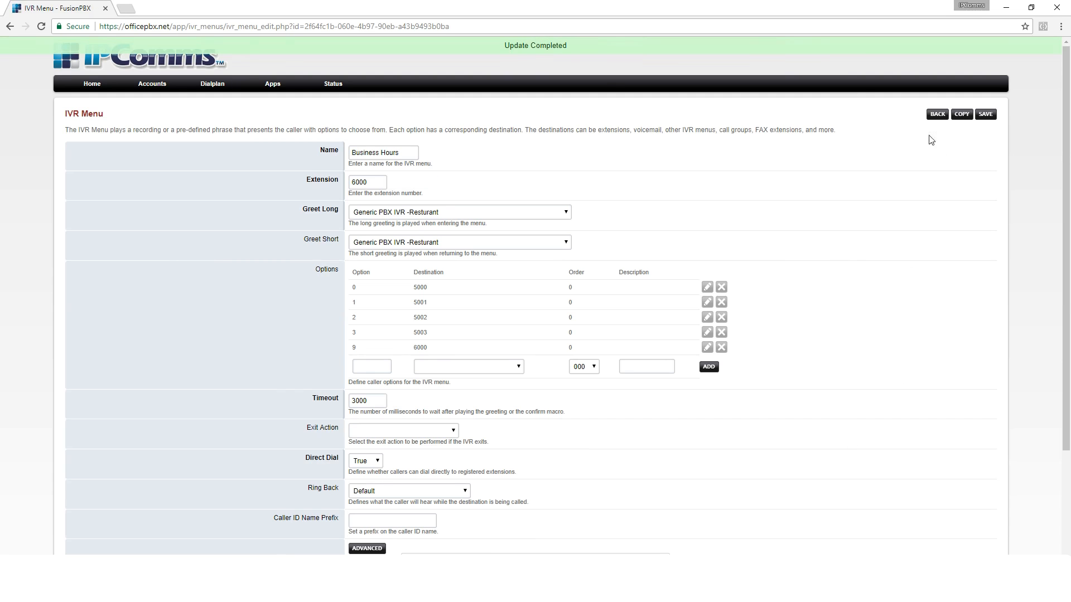
click(937, 115)
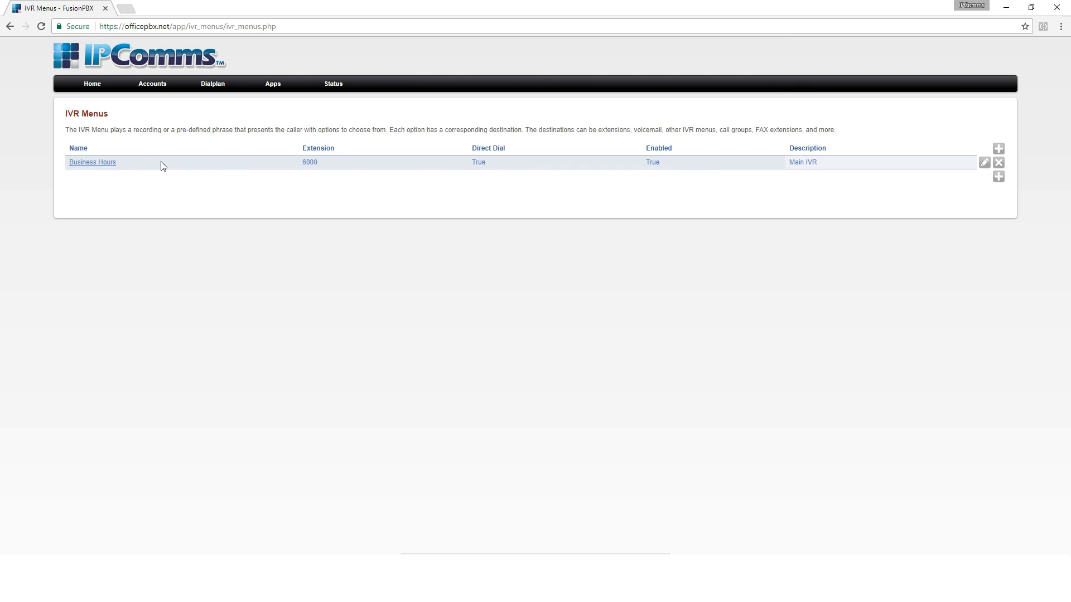
Step: Open the first inbound destination for editing and set its action to the ring group 5000 All Others
mouse_move(215, 89)
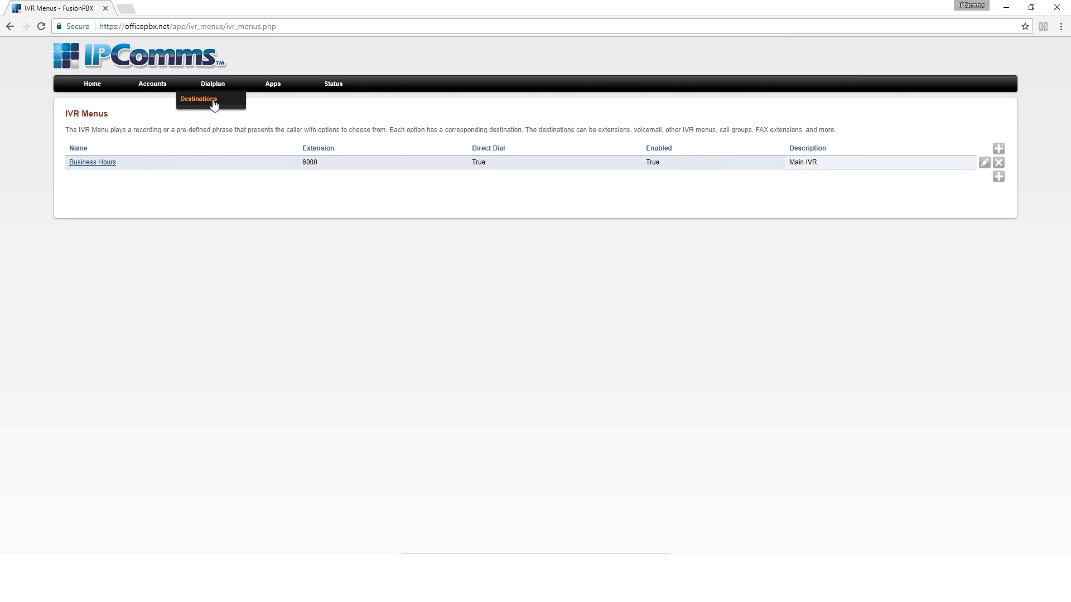
click(214, 101)
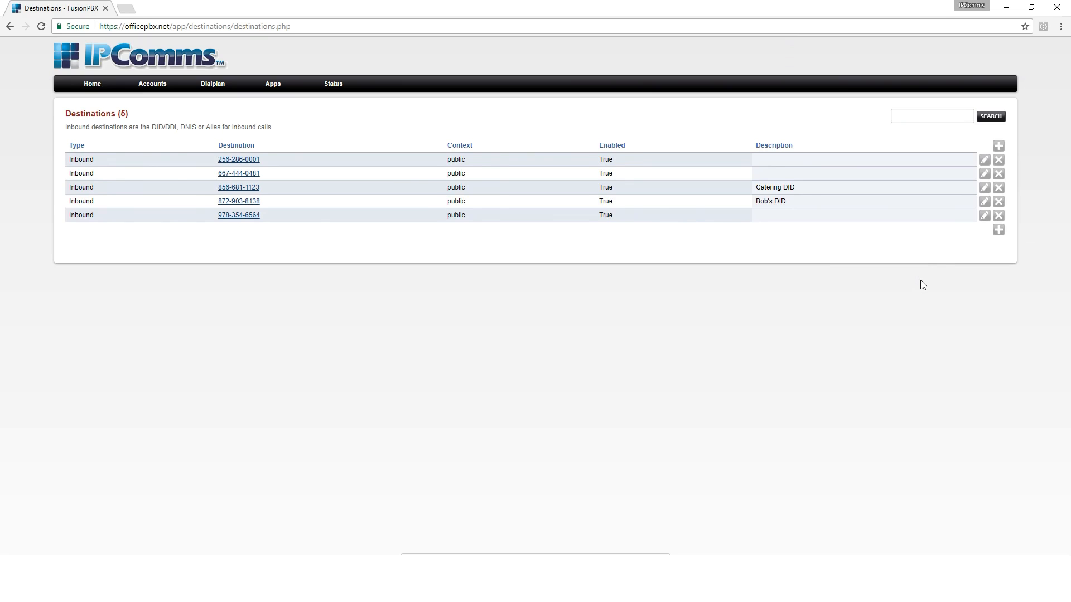
click(984, 160)
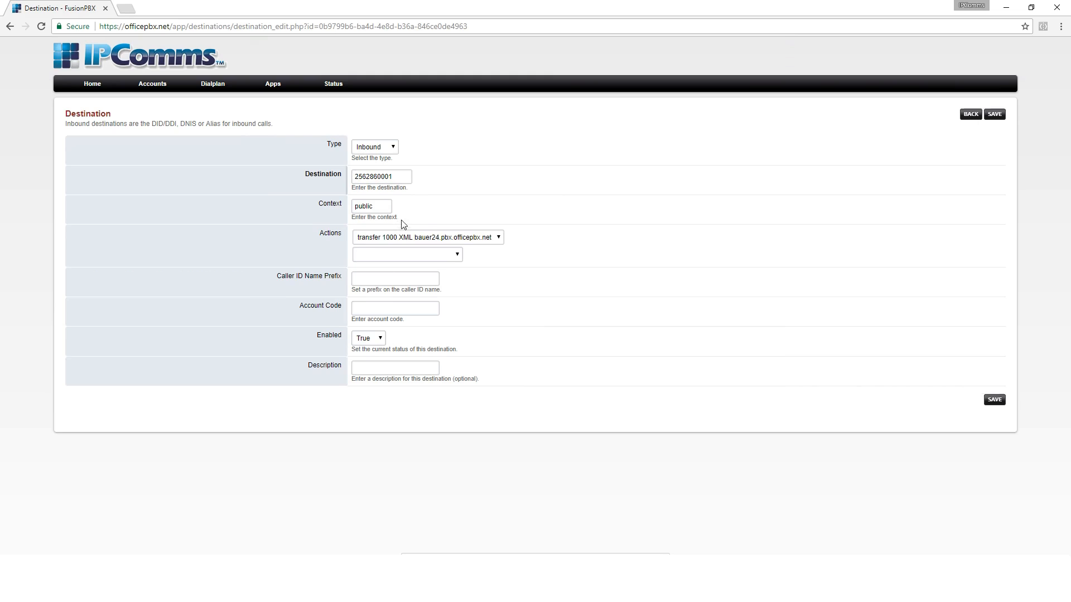
click(446, 241)
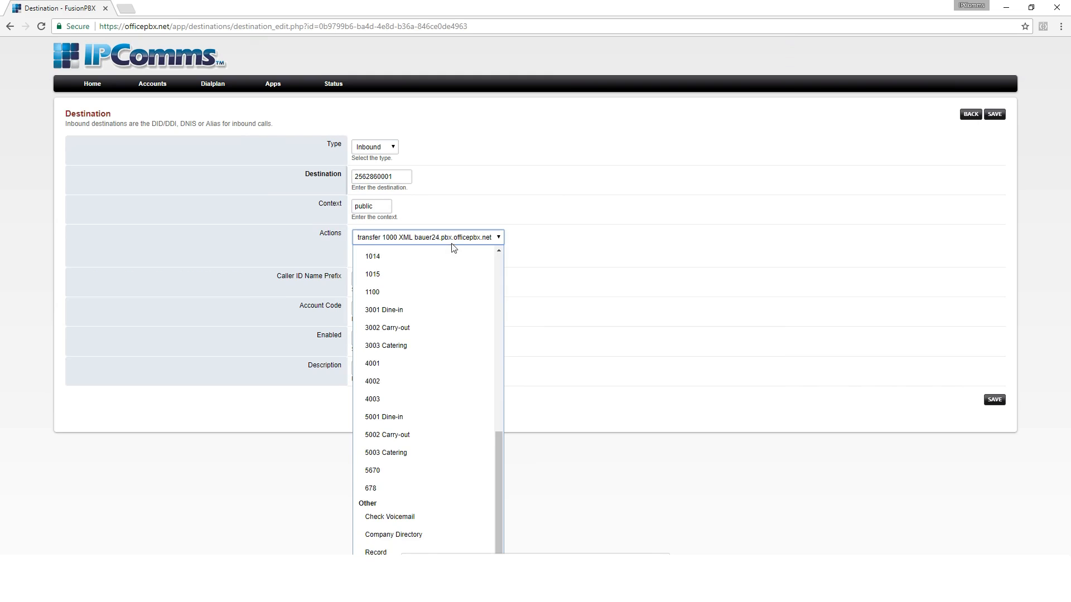
scroll(463, 293, up, 5)
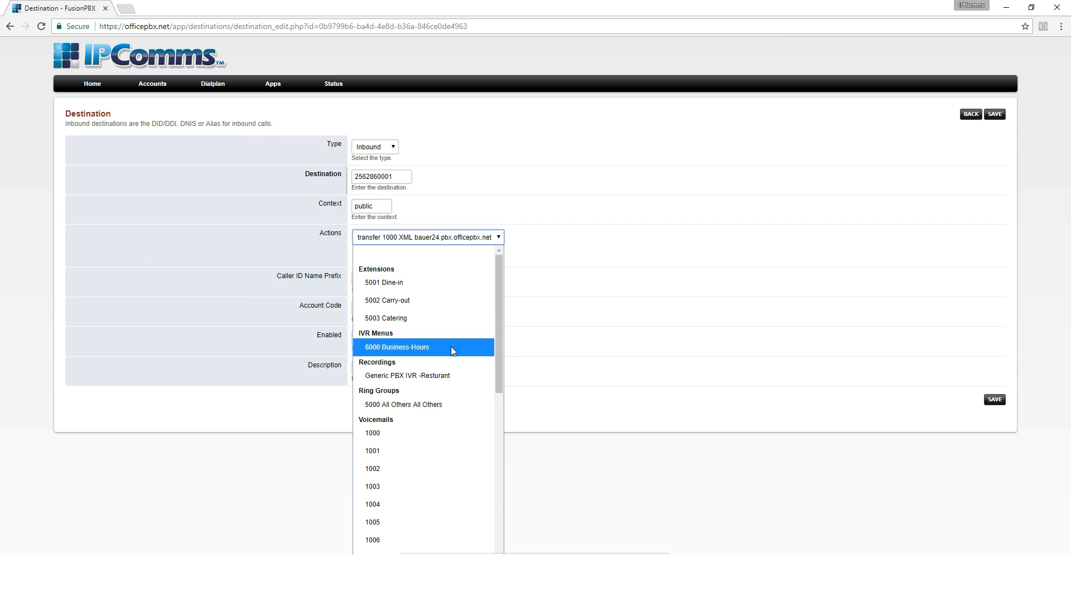
click(444, 404)
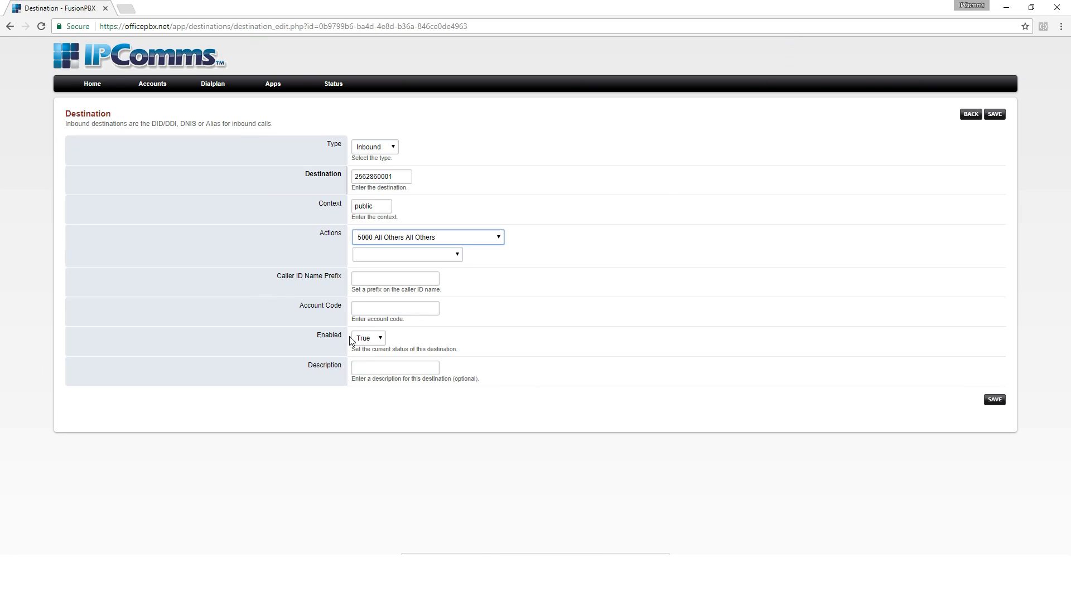
Step: Describe the inbound destination as Main DID, save it, and return to the destinations list
click(370, 369)
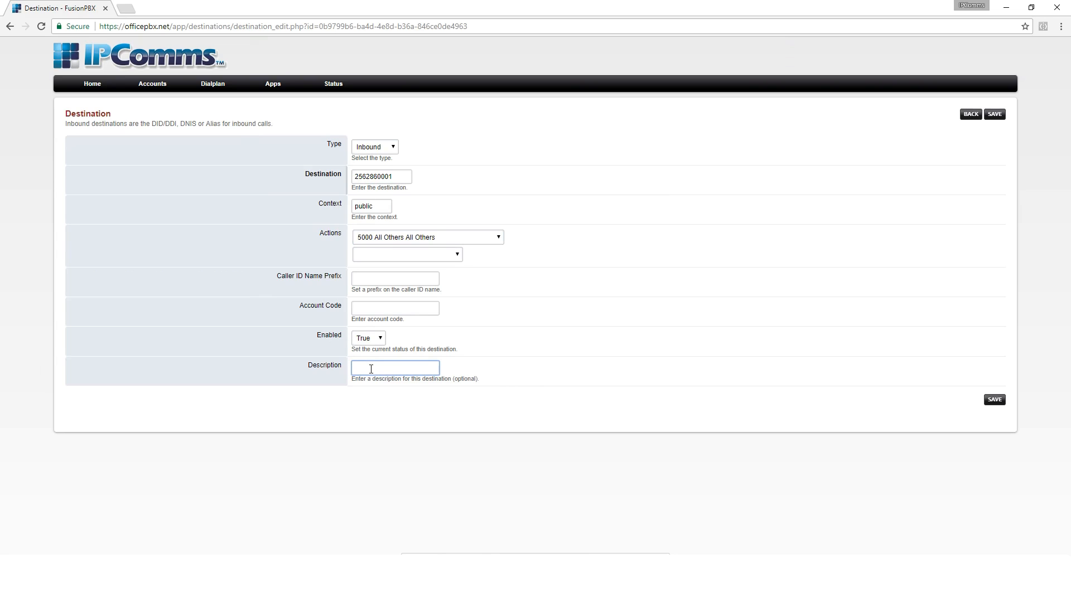
text(Main DID)
click(994, 400)
click(970, 115)
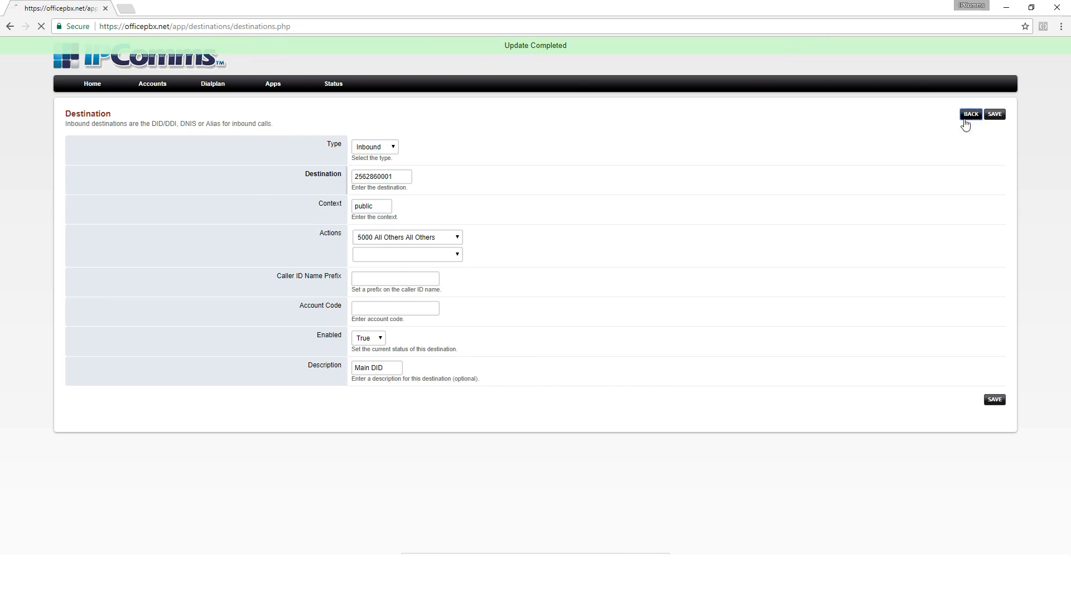